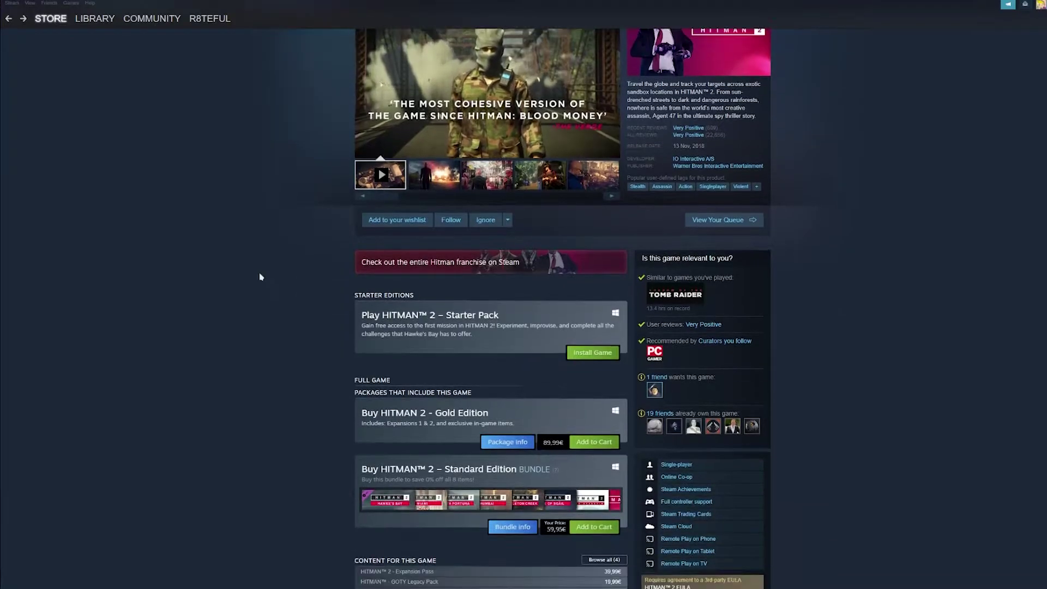
# Add a Mr. White square sprite with a top hat and place it beside the scene camera
pyautogui.scroll(-2, 259, 277)
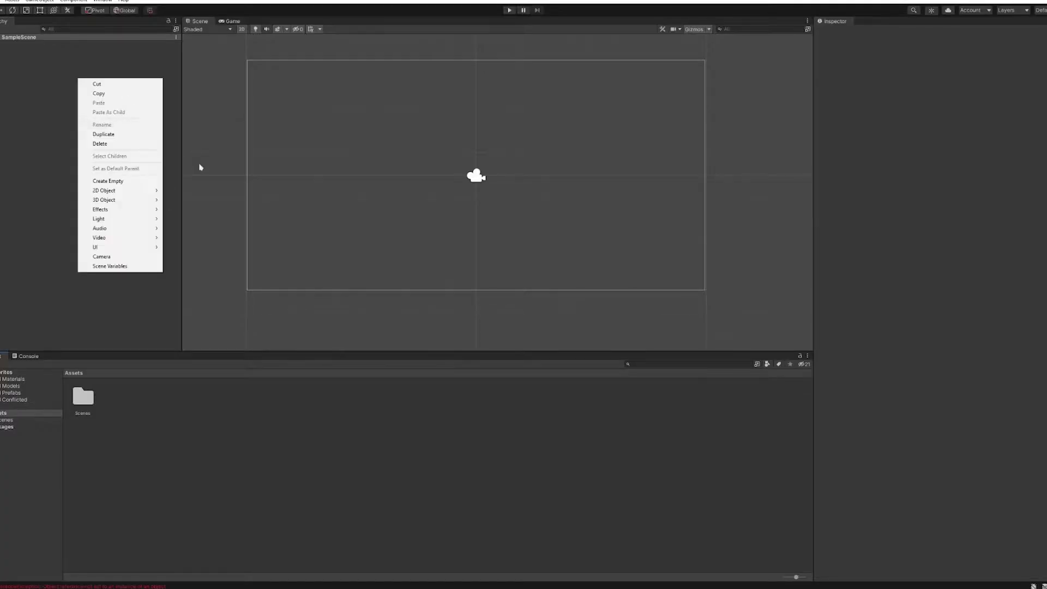
pyautogui.moveTo(114, 191)
pyautogui.moveTo(216, 194)
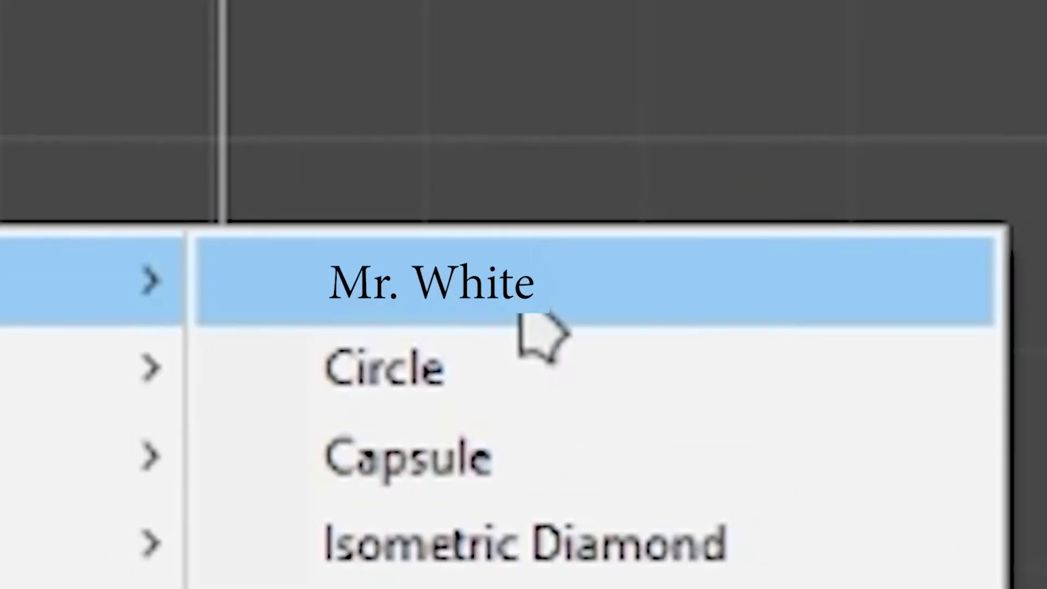
pyautogui.click(1009, 265)
pyautogui.moveTo(808, 172); pyautogui.dragTo(465, 309)
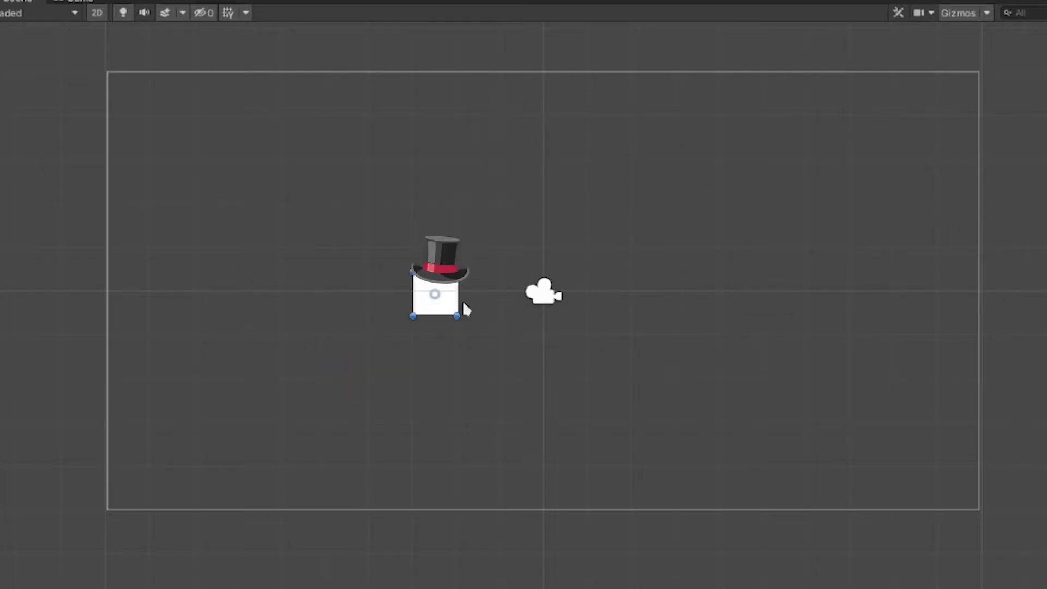
pyautogui.moveTo(352, 315); pyautogui.dragTo(629, 319, button='middle')
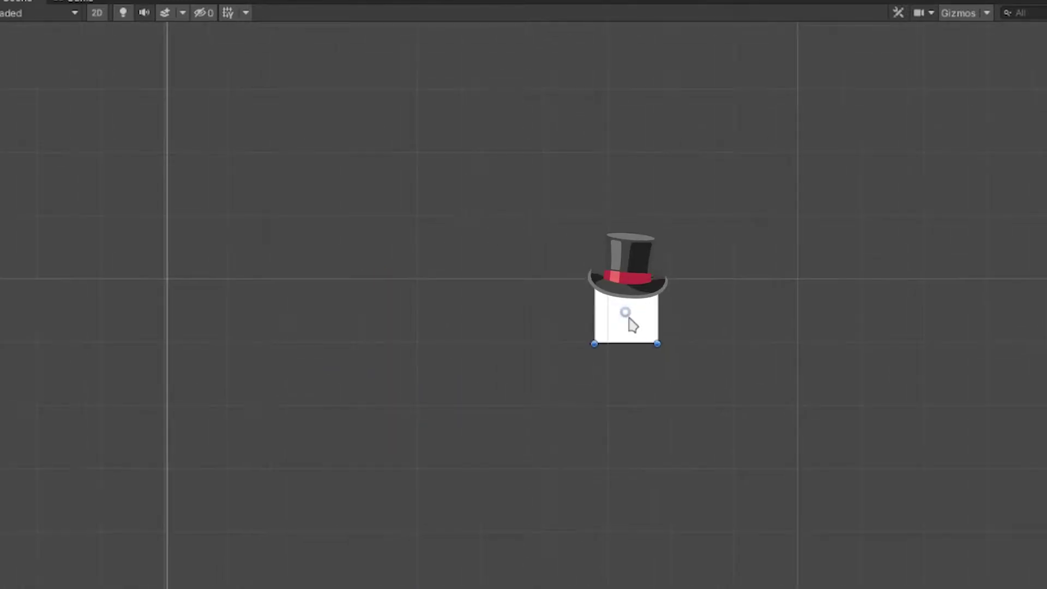
pyautogui.moveTo(650, 329); pyautogui.dragTo(599, 298)
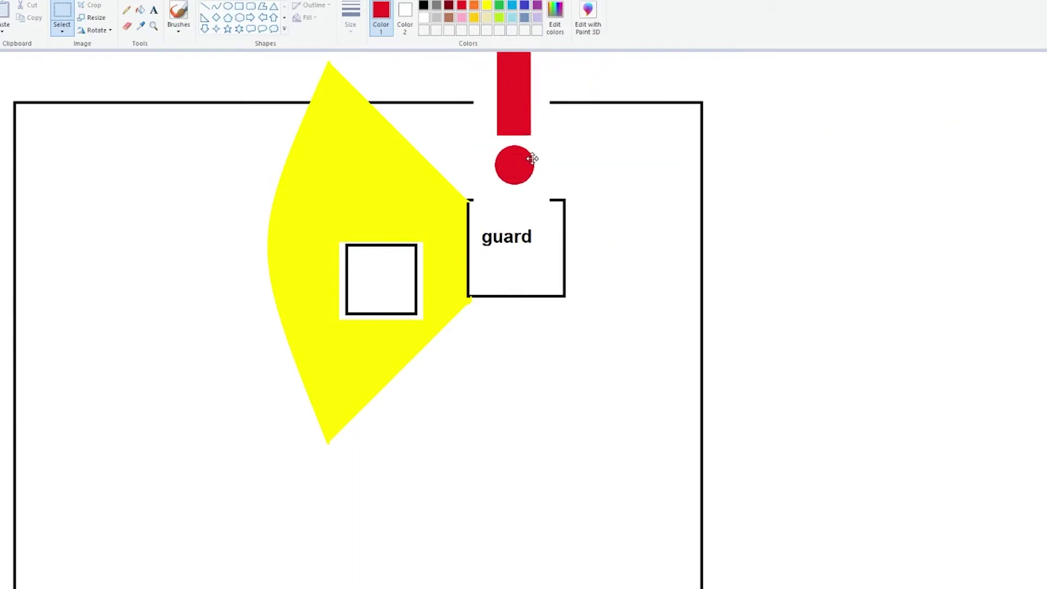
# Write 'GAME OVER!!1!1!' in red text on the guard-detection sketch
pyautogui.write('GAME OVER!!1!1!')
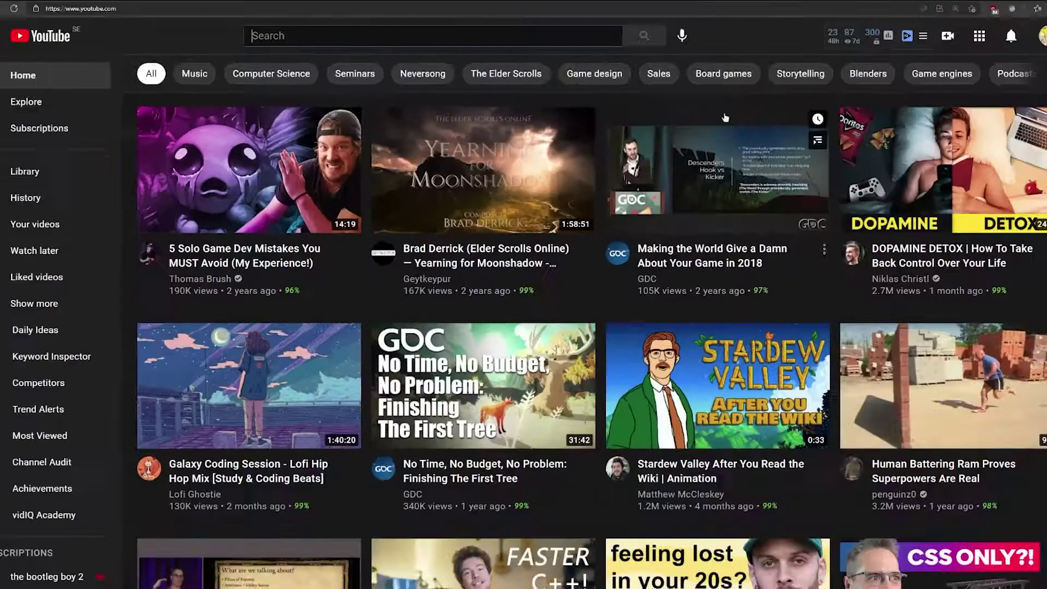
# Search YouTube for 'how to make guard detection work!!?!??'
pyautogui.write('how to ')
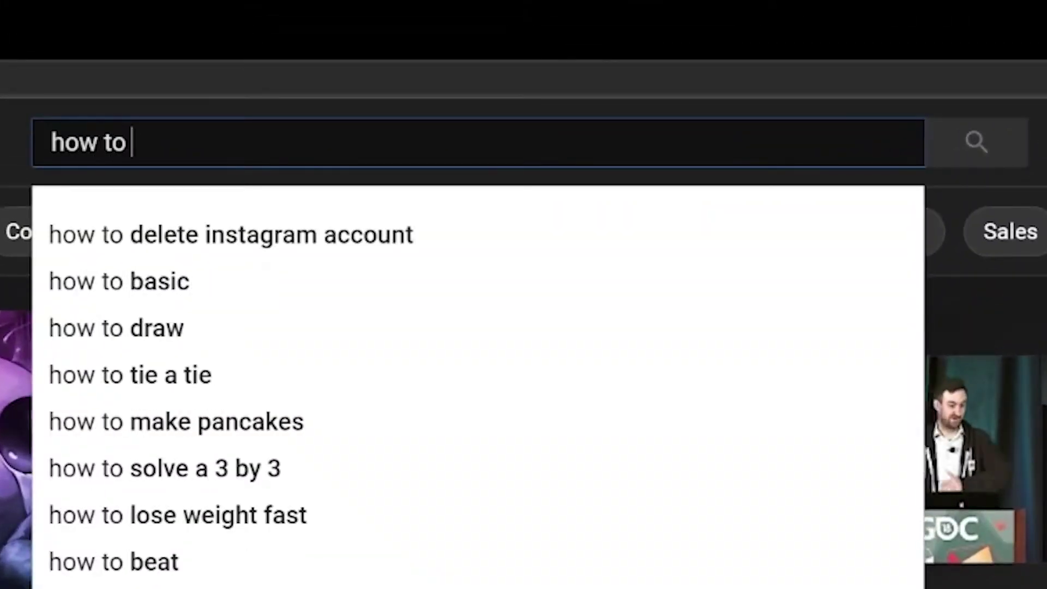
pyautogui.write('make guard detection w')
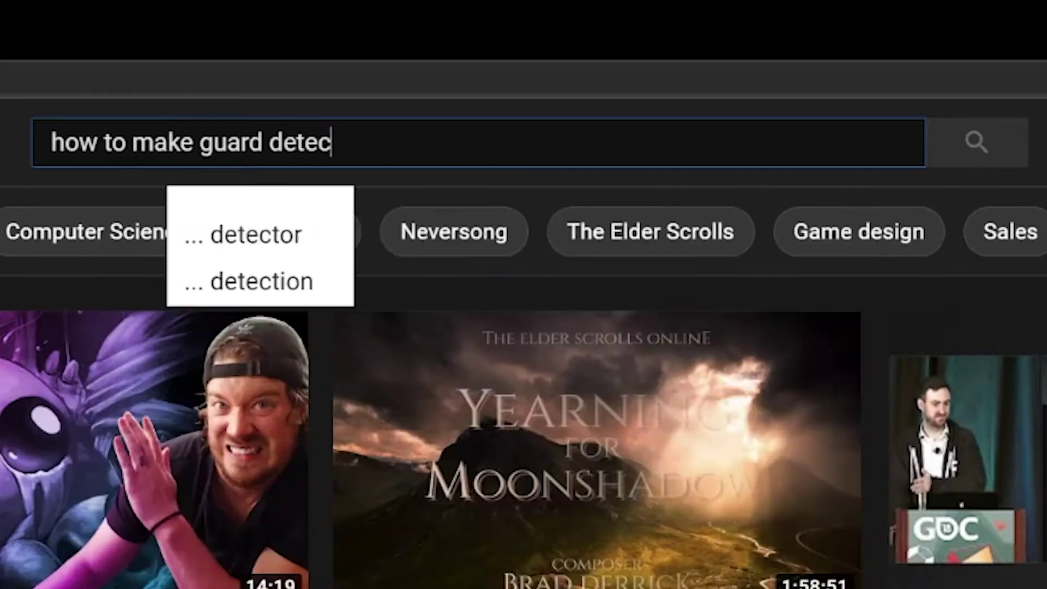
pyautogui.write('ork!!?!??')
pyautogui.press('Return')
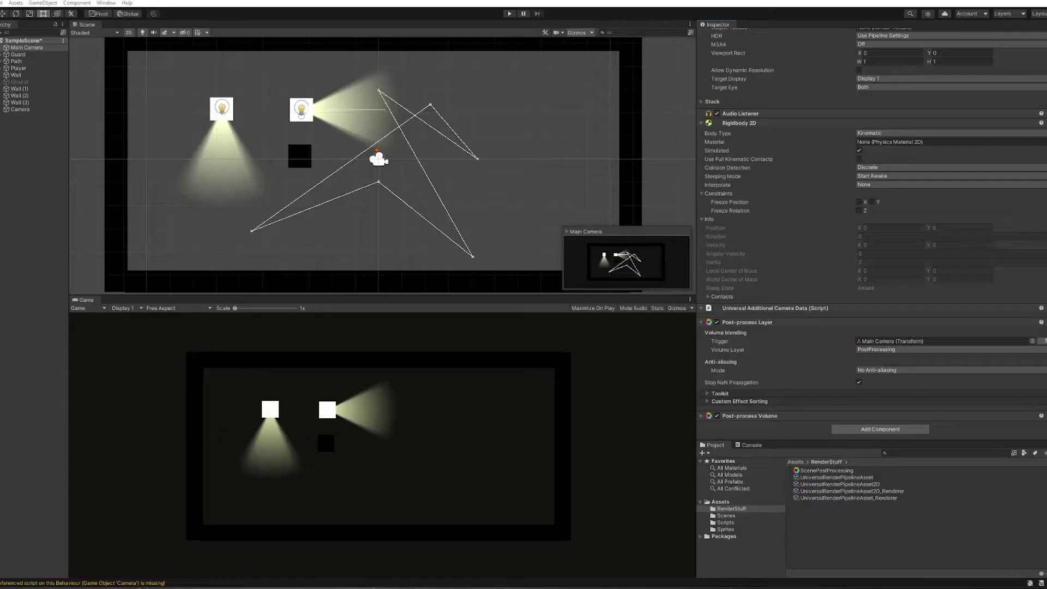
# Open the ScenePostProcessing profile and add a Grain effect to it
pyautogui.scroll(10, 814, 396)
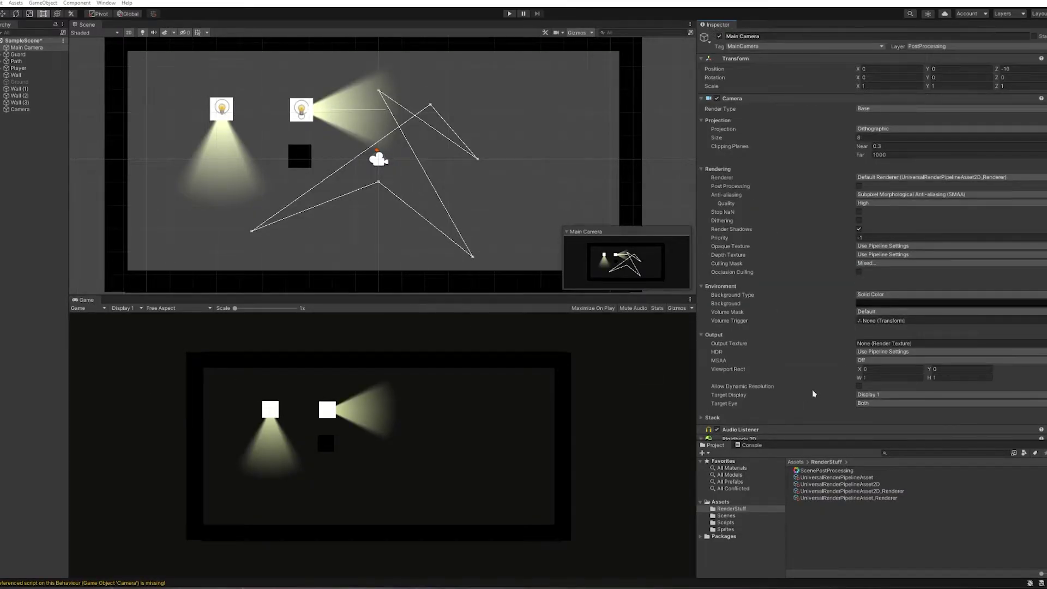
pyautogui.scroll(-10, 814, 393)
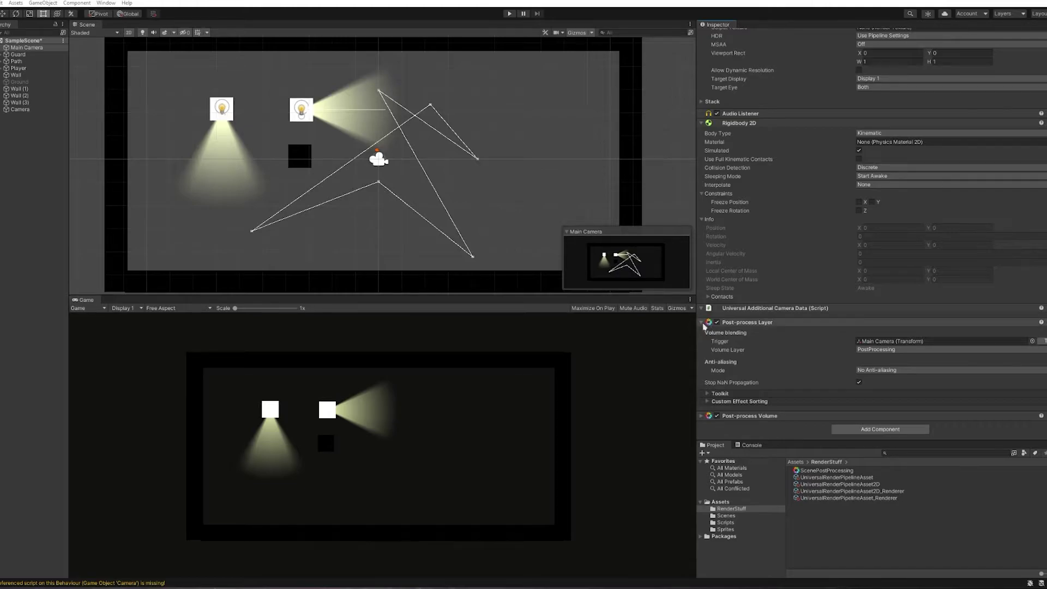
pyautogui.click(823, 473)
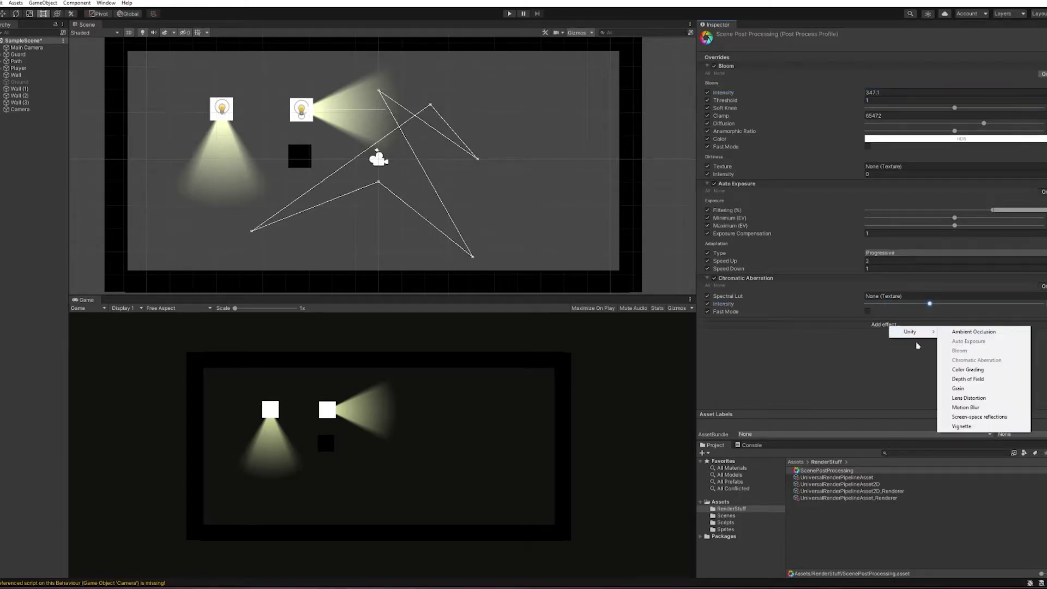
pyautogui.click(959, 388)
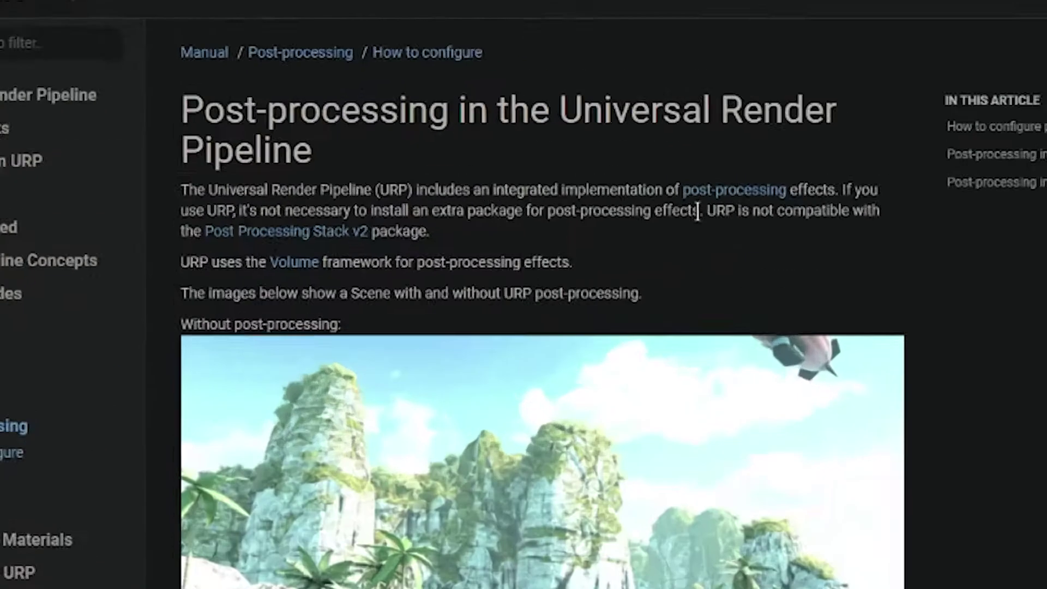
# Highlight the manual's note that URP is incompatible with Post Processing Stack v2
pyautogui.moveTo(618, 137); pyautogui.dragTo(653, 139)
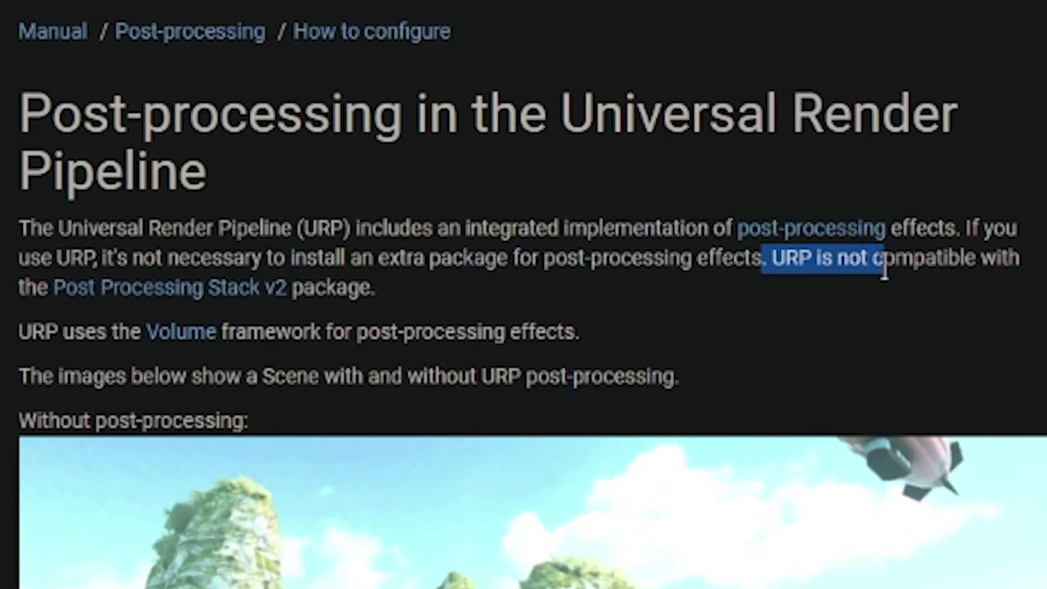
pyautogui.moveTo(248, 252); pyautogui.dragTo(320, 287)
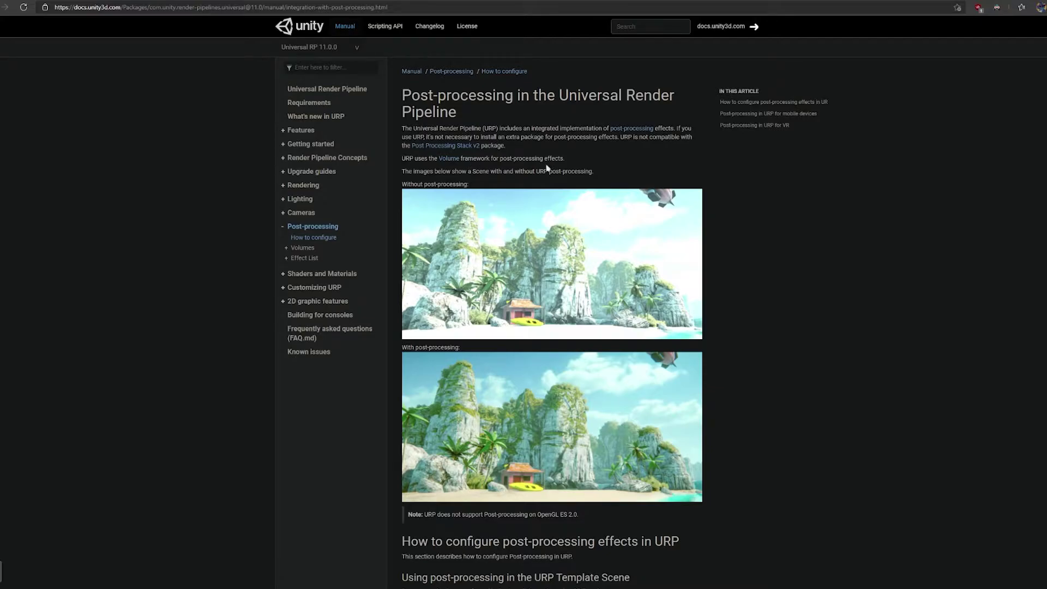
pyautogui.scroll(-3, 437, 242)
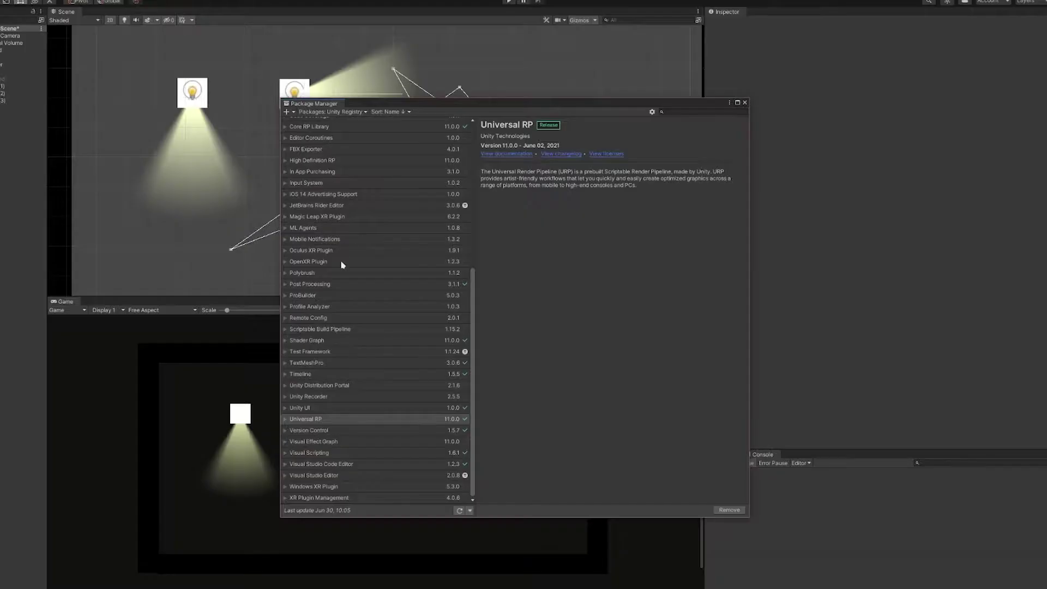
# Remove the Post Processing package in the Package Manager and confirm the removal
pyautogui.click(327, 284)
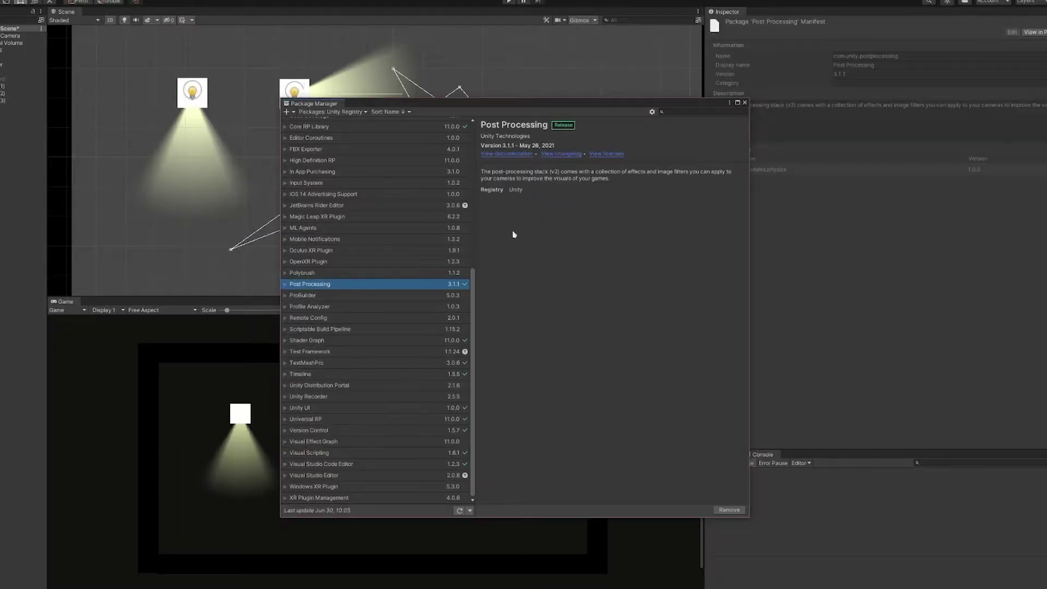
pyautogui.click(728, 510)
pyautogui.click(513, 311)
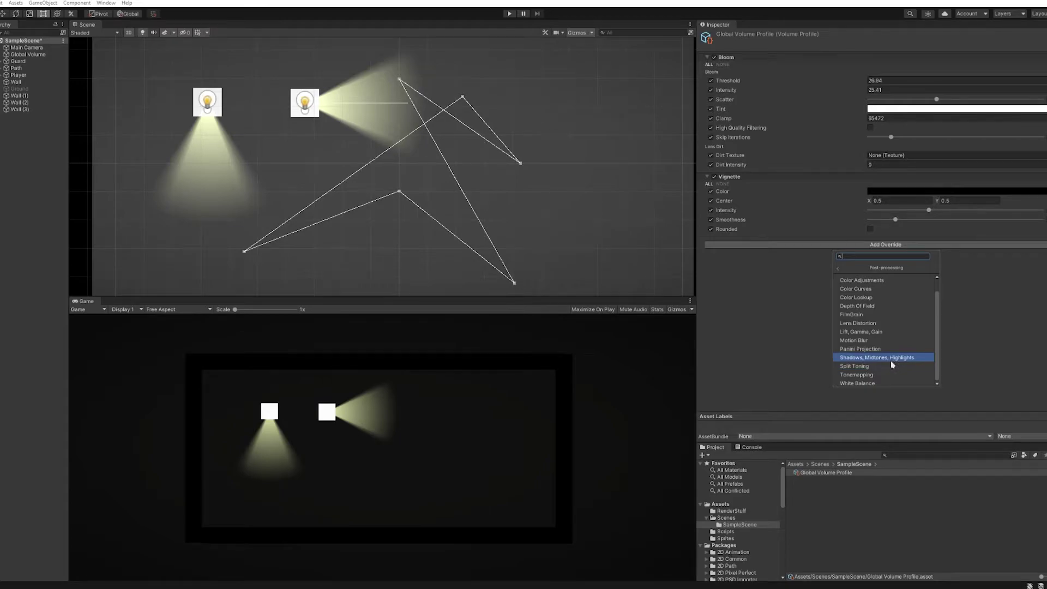
# Add a maximum-intensity Lens Distortion override, then run the game in a maximized Game view
pyautogui.click(860, 323)
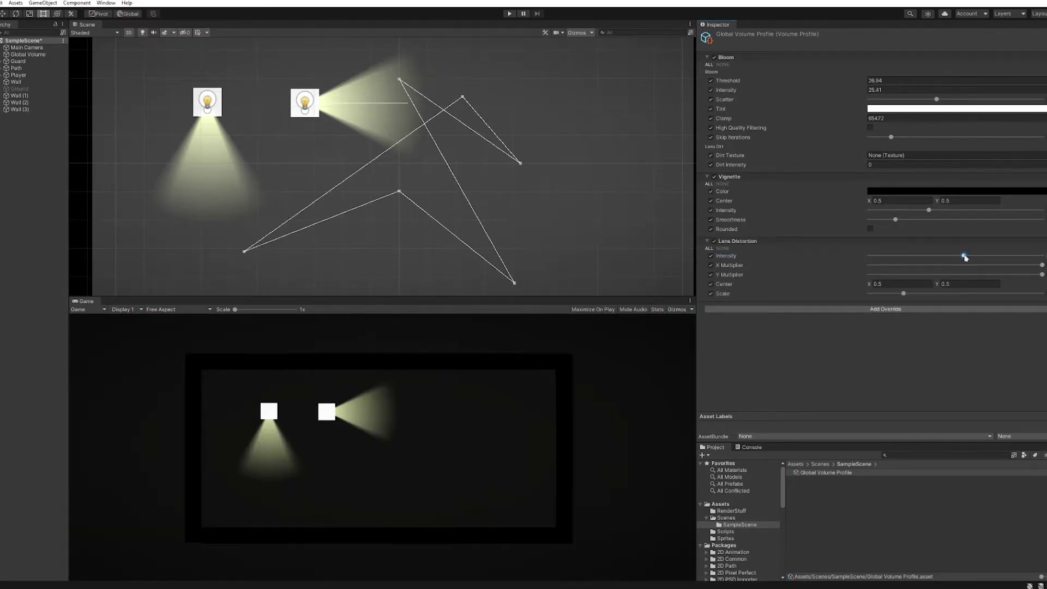
pyautogui.moveTo(980, 256); pyautogui.dragTo(1042, 256)
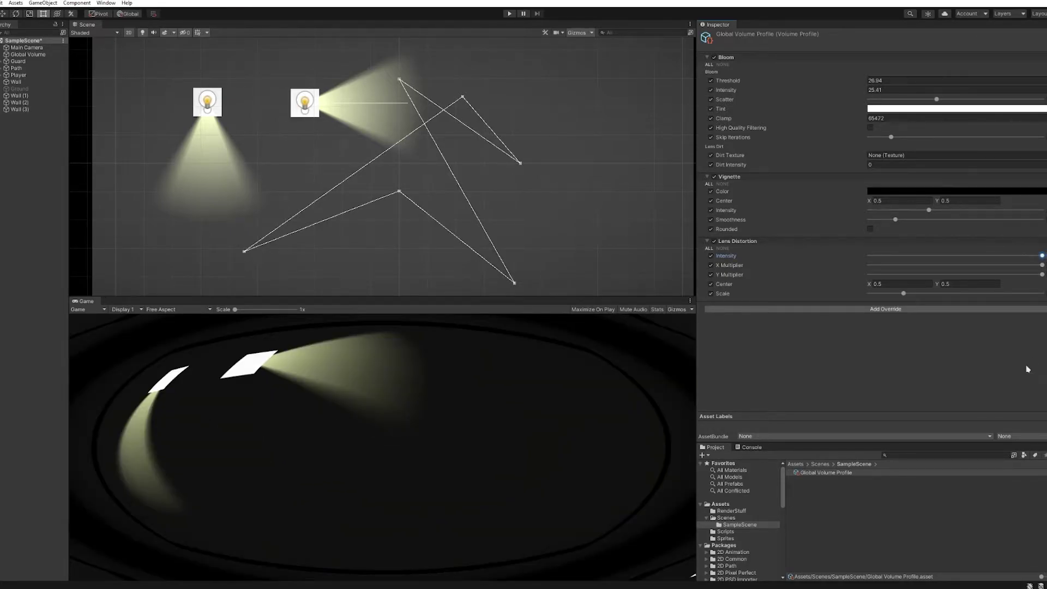
pyautogui.click(509, 14)
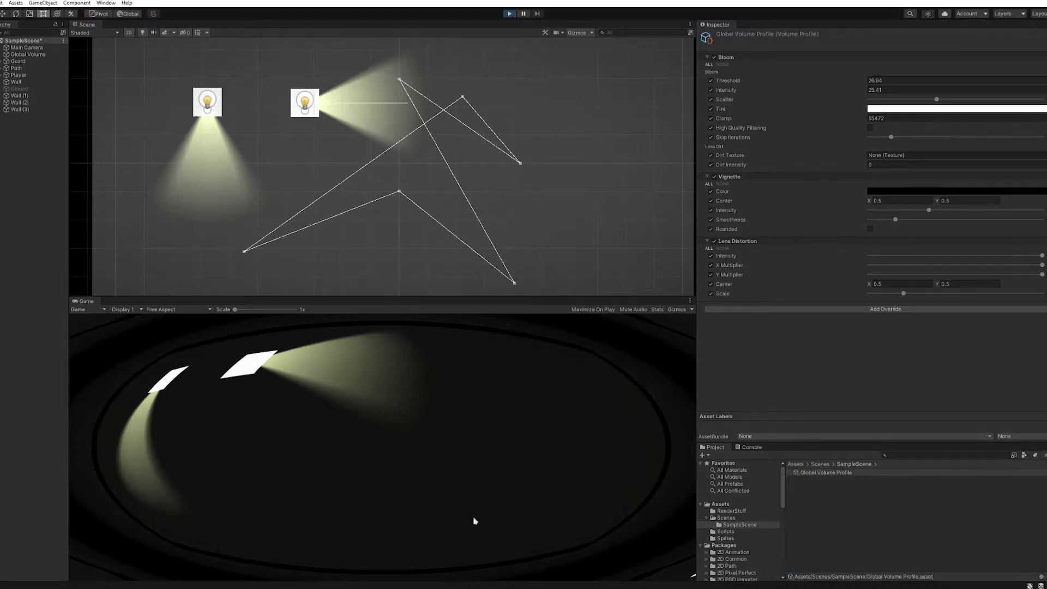
pyautogui.doubleClick(86, 303)
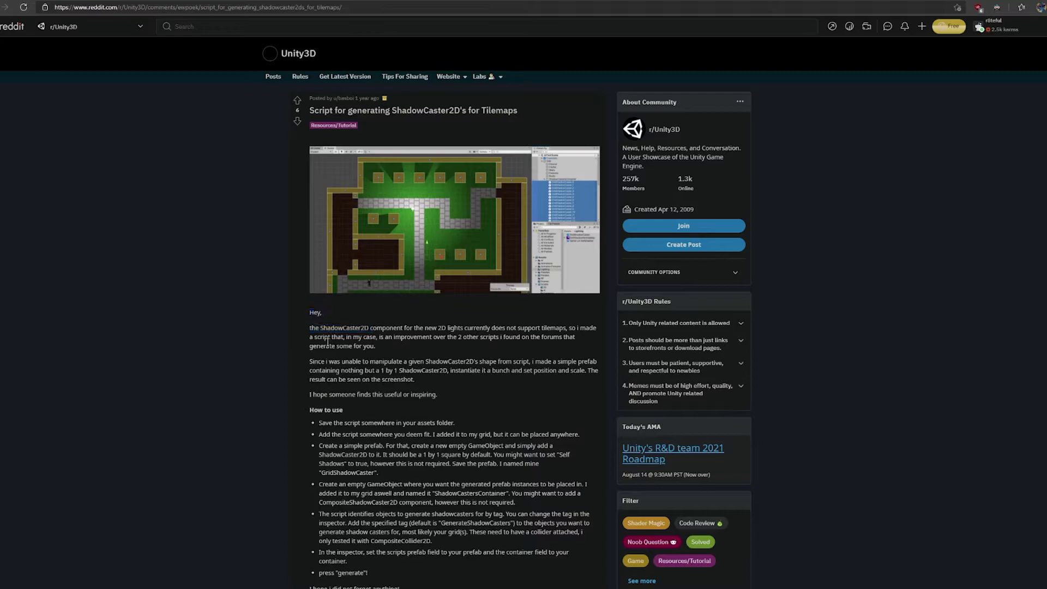
# Open the linked GridShadowCastersGenerator.cs script and select all its code for copying
pyautogui.scroll(-6, 414, 326)
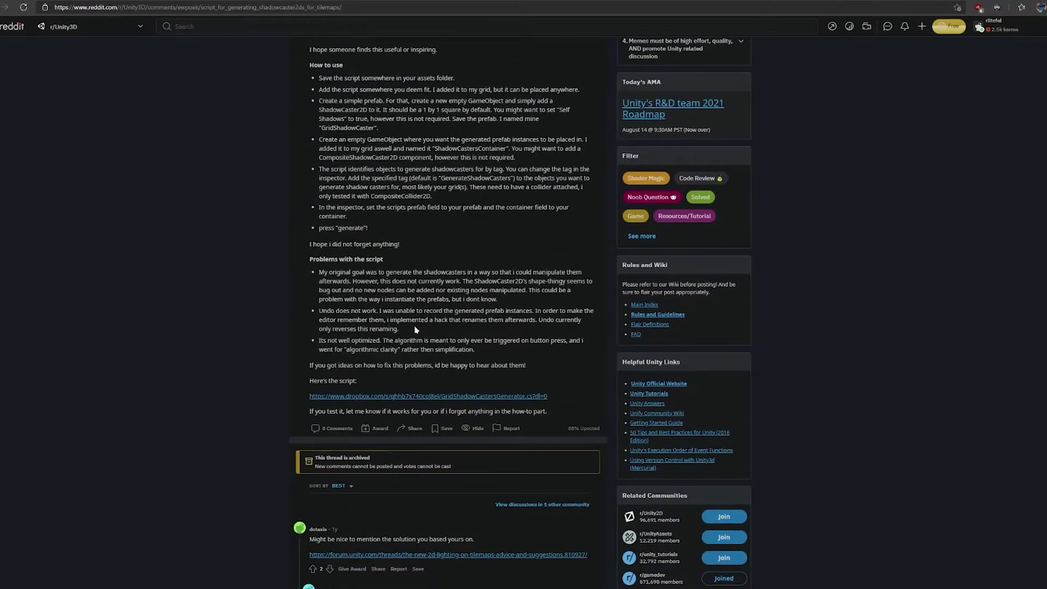
pyautogui.click(365, 396)
pyautogui.moveTo(27, 52)
pyautogui.mouseDown()
pyautogui.moveTo(131, 142)
pyautogui.moveTo(131, 299)
pyautogui.moveTo(180, 556)
pyautogui.mouseUp()
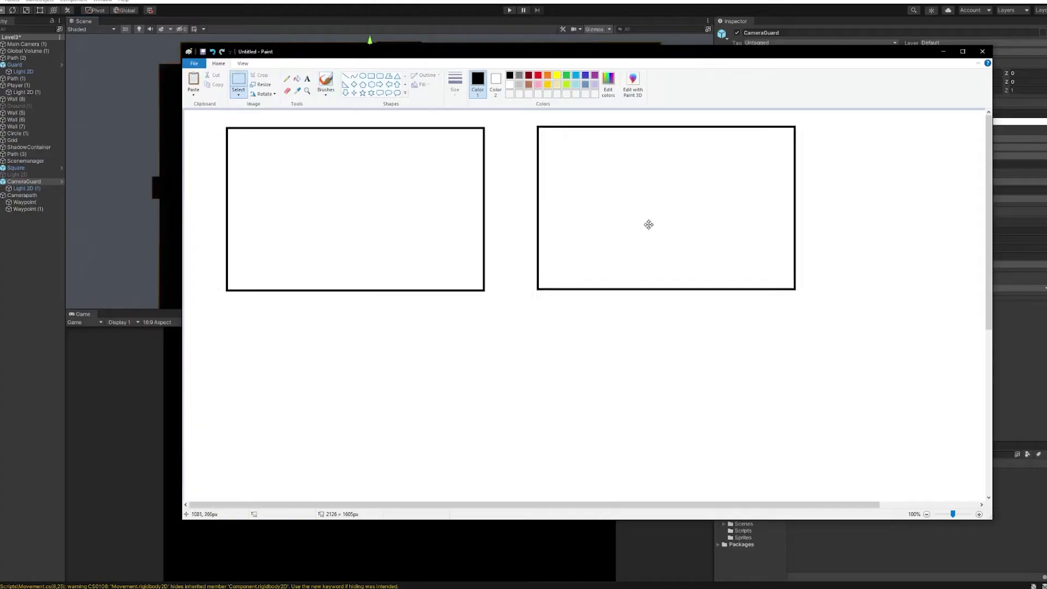
# Fill the Level 3 walls solid black, add a wait note, and start the Level 4 rectangle
pyautogui.keyDown('ctrl'); pyautogui.scroll(1, 647, 224); pyautogui.keyUp('ctrl')
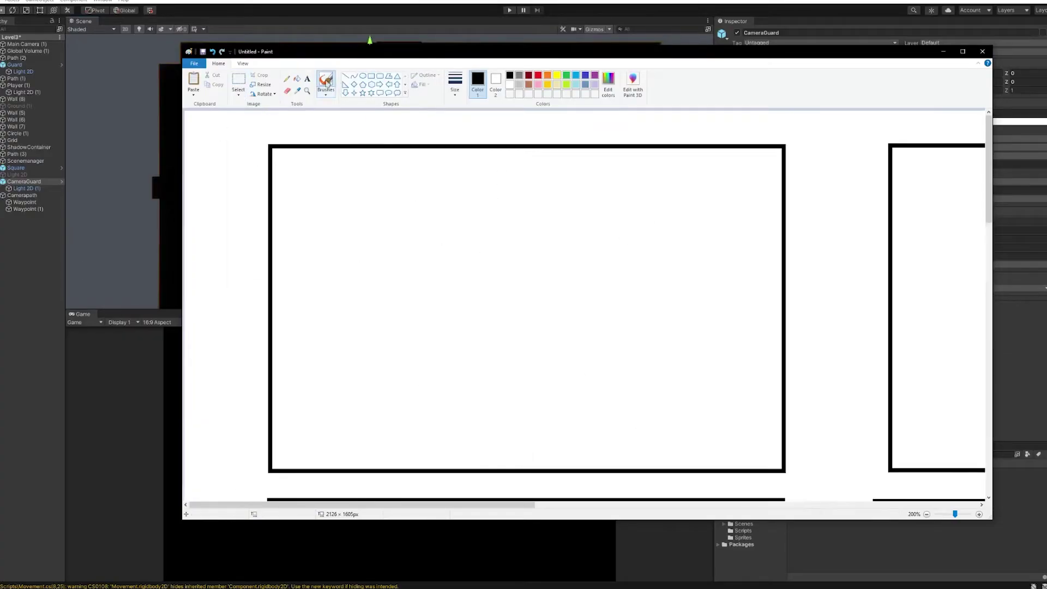
pyautogui.hotkey('ctrl', 'z')
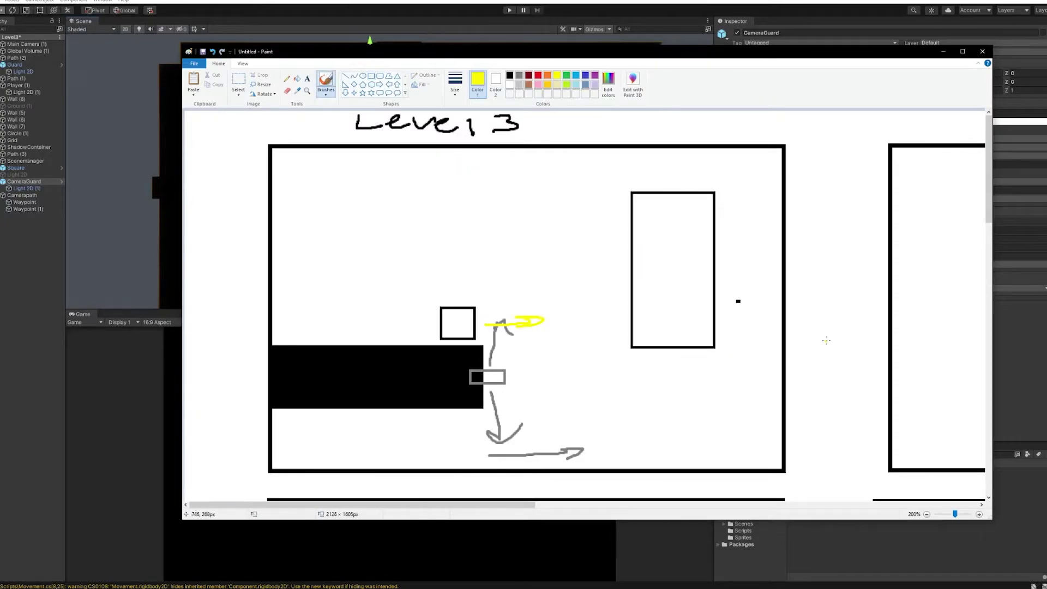
pyautogui.moveTo(687, 411); pyautogui.dragTo(654, 347)
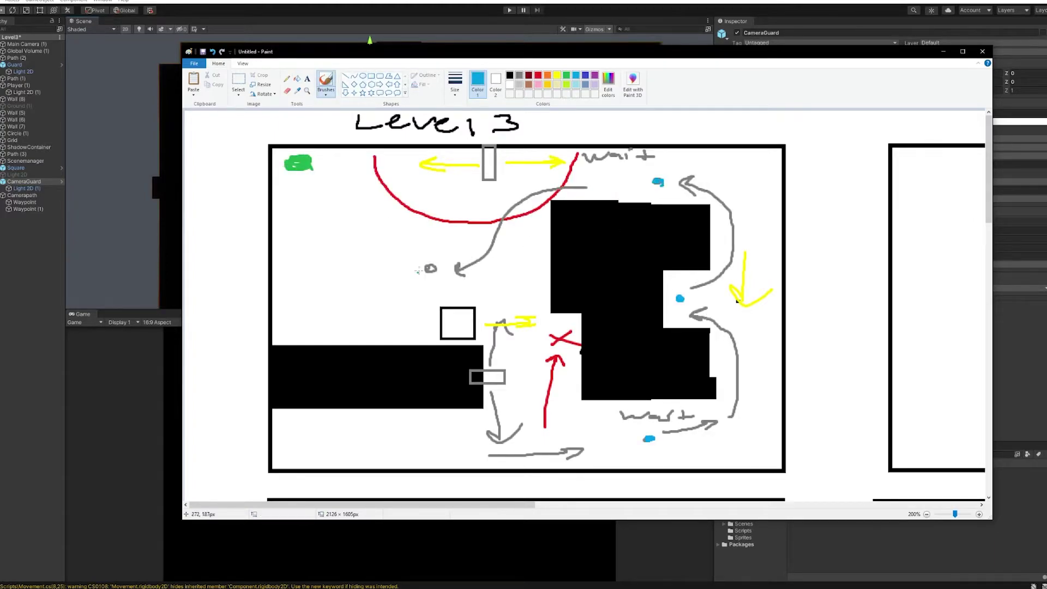
pyautogui.moveTo(411, 249); pyautogui.dragTo(478, 240)
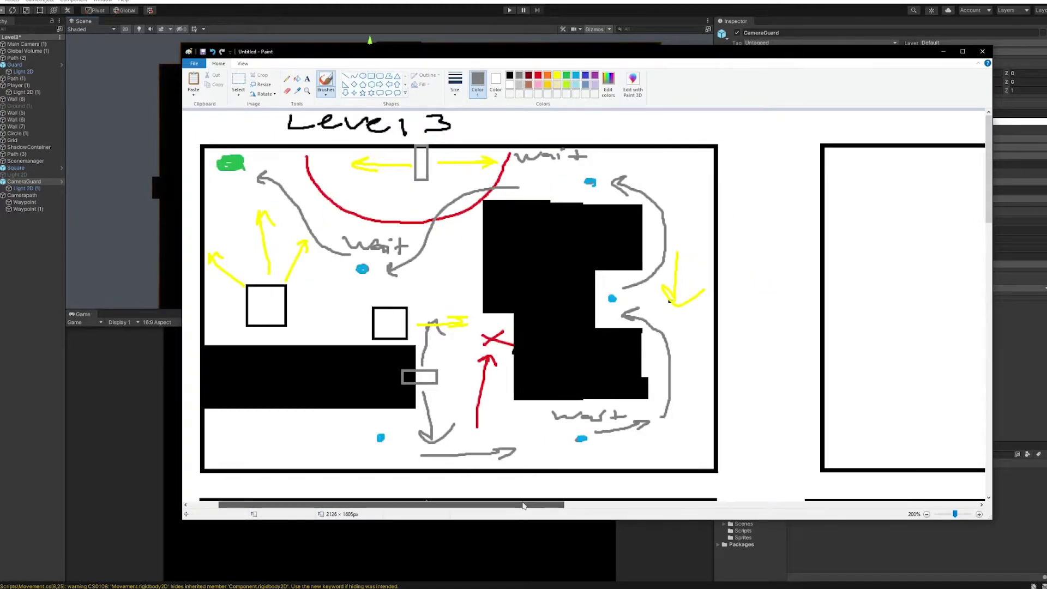
pyautogui.keyDown('ctrl'); pyautogui.scroll(-1, 599, 192); pyautogui.keyUp('ctrl')
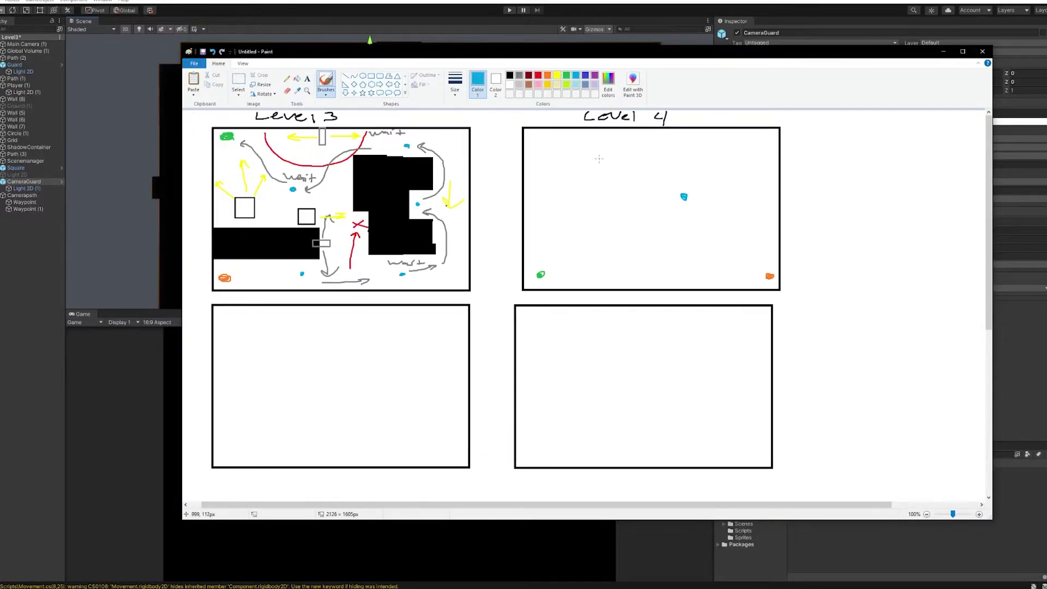
pyautogui.moveTo(716, 260); pyautogui.dragTo(728, 267)
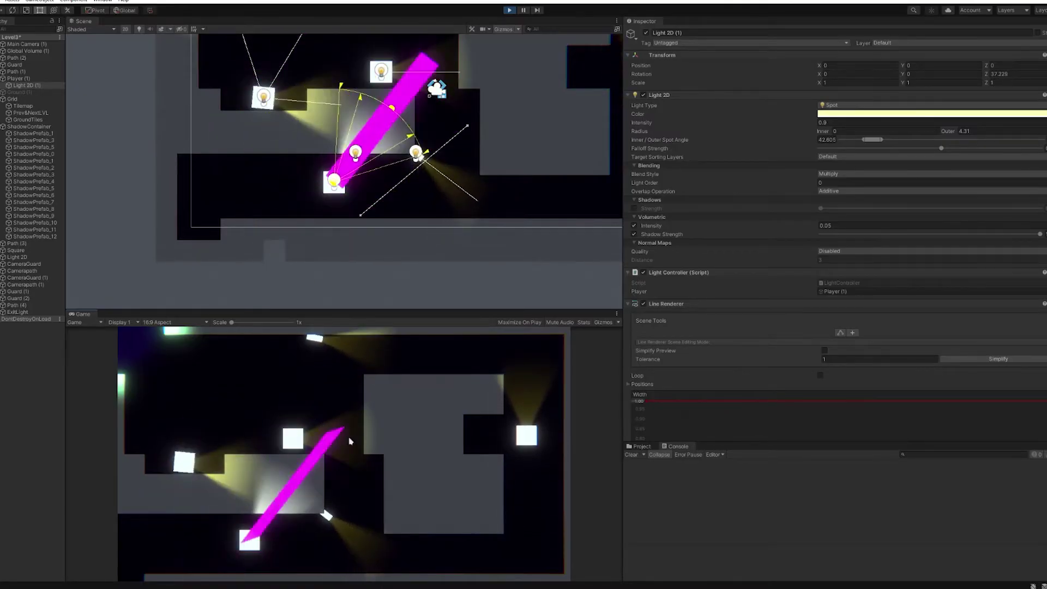
# Move the player right and up the wall, then jump it up to the left
pyautogui.press('d')
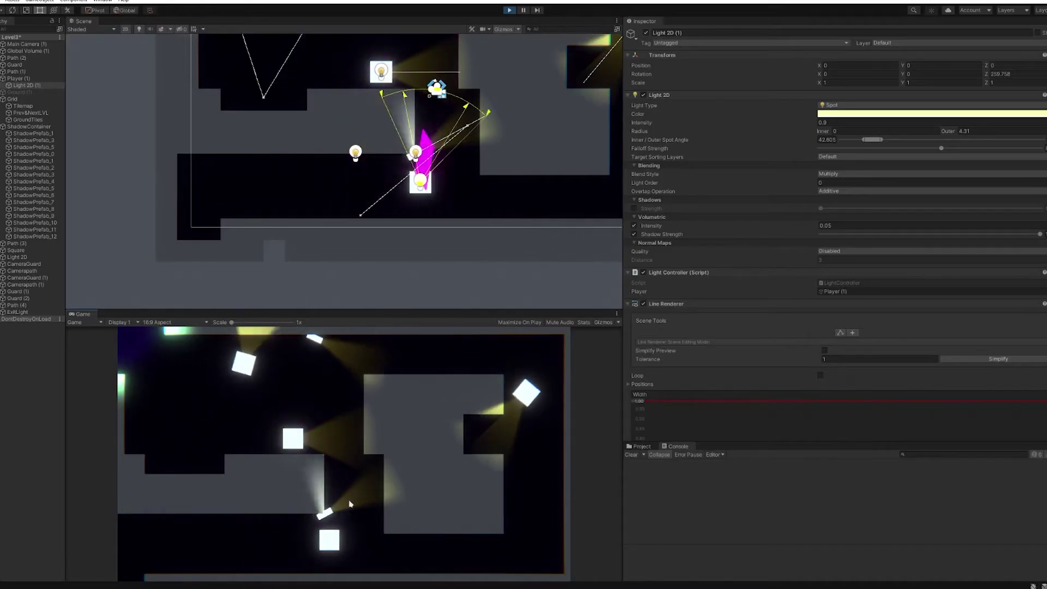
pyautogui.press('d')
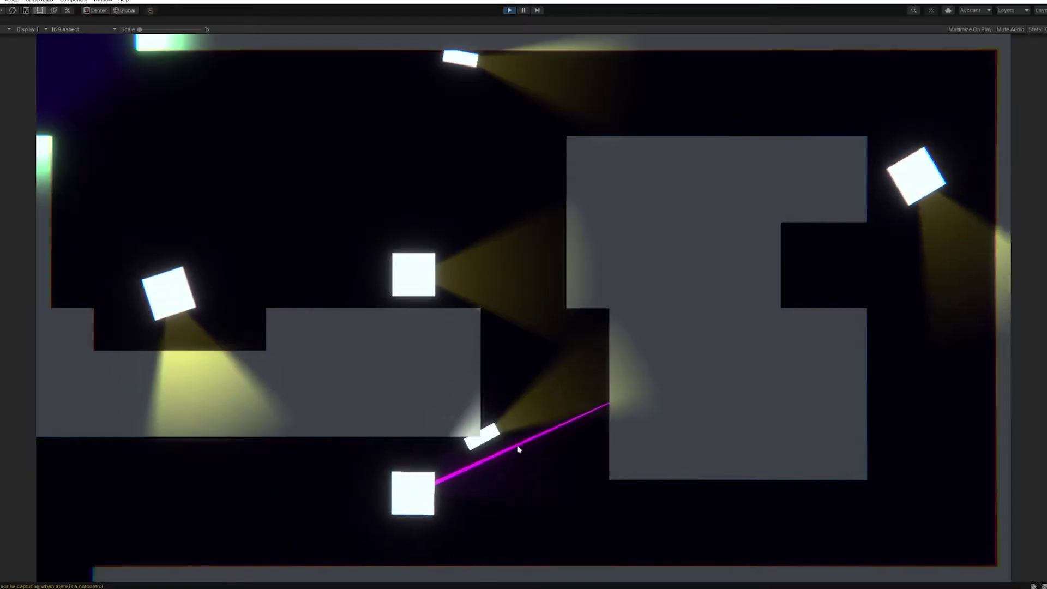
pyautogui.press('d')
pyautogui.press('space')
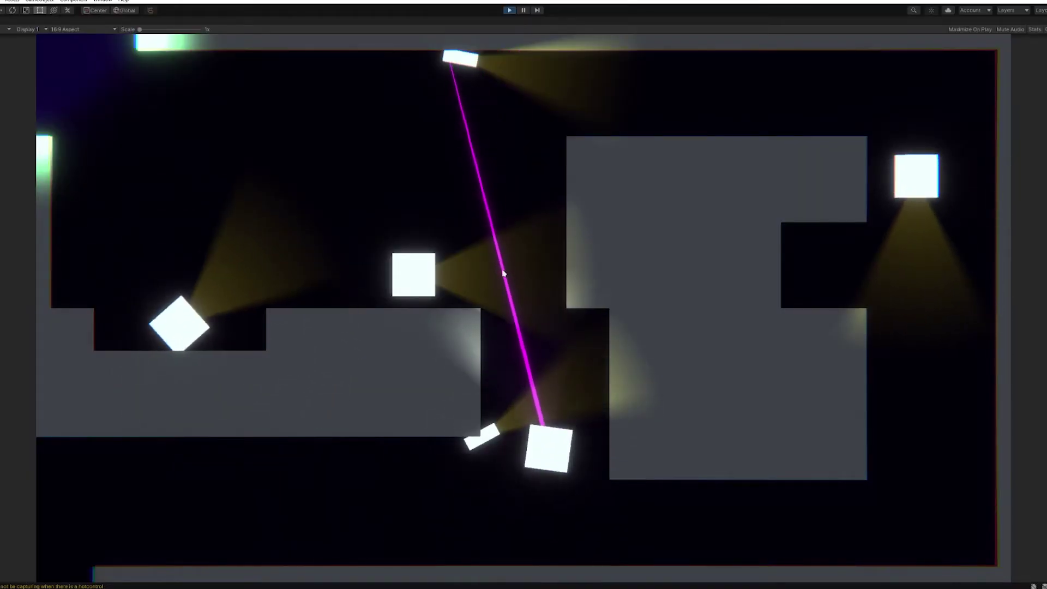
pyautogui.press('a')
pyautogui.press('space')
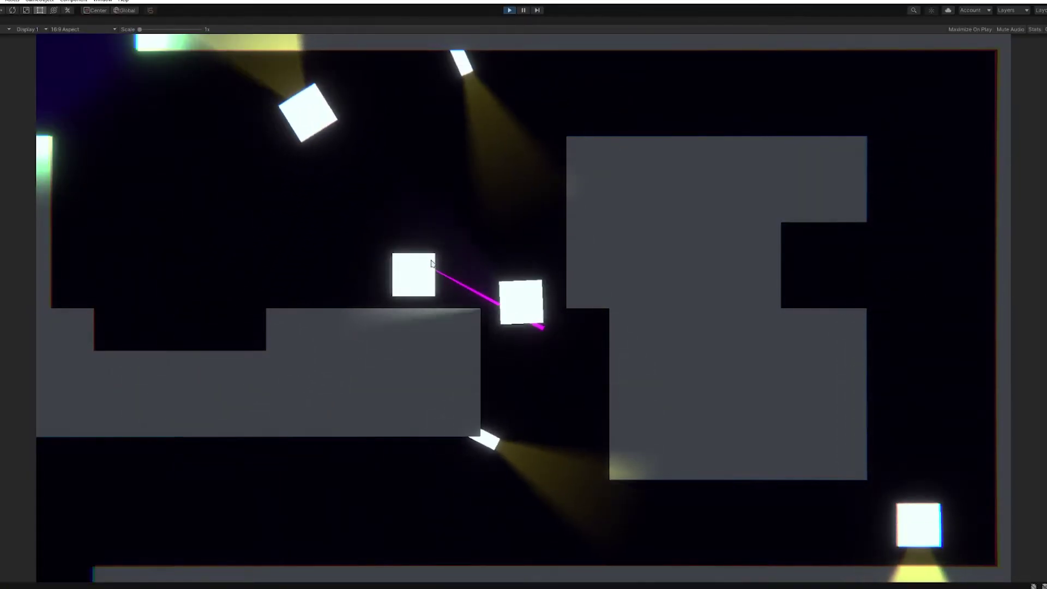
# Move the player right along the ceiling toward the lamp, then drop and head left
pyautogui.press('d')
pyautogui.press('space')
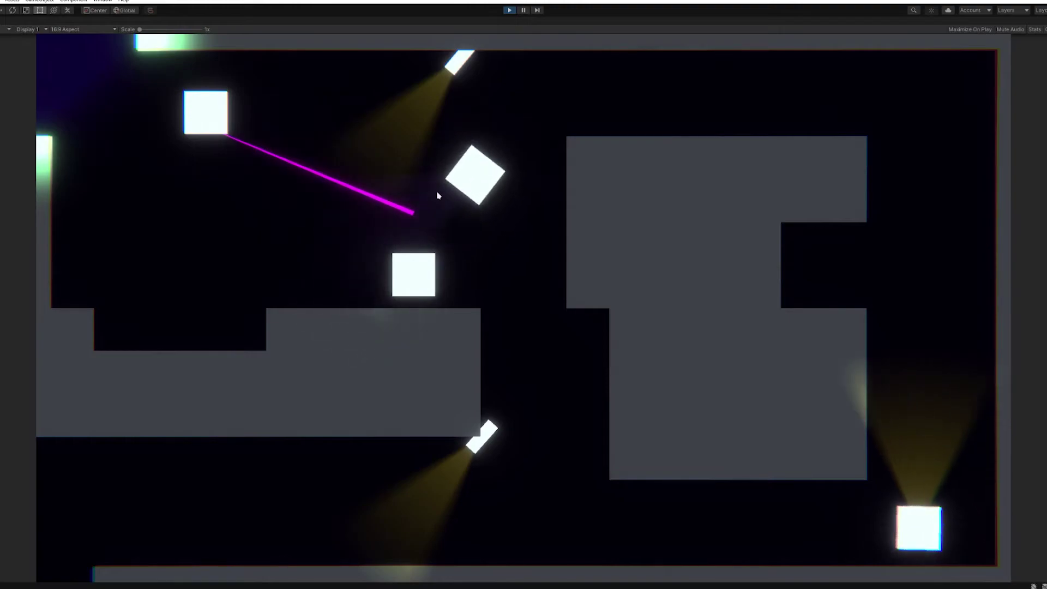
pyautogui.press('d')
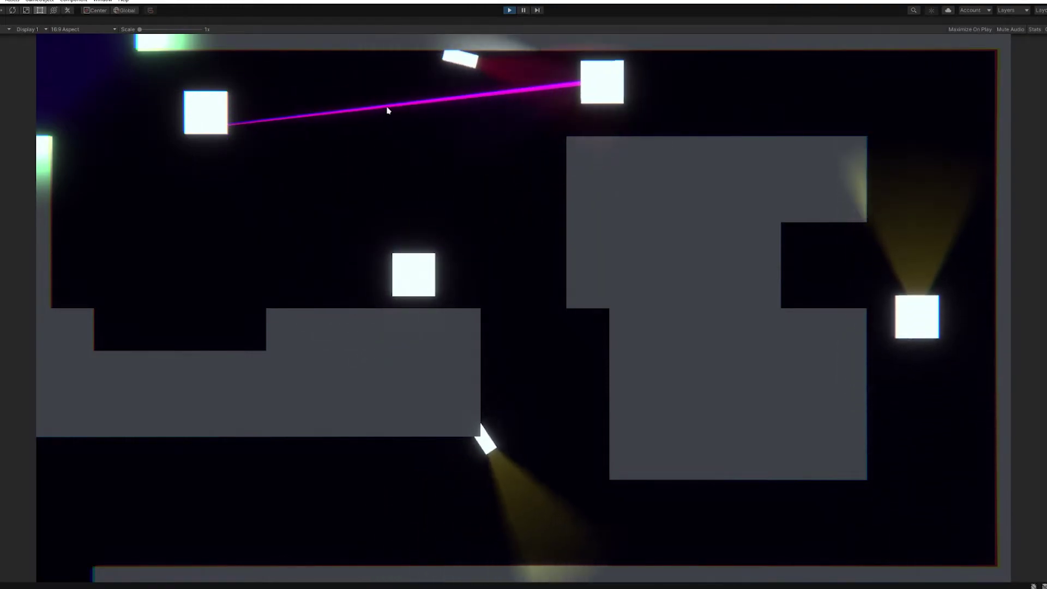
pyautogui.press('d')
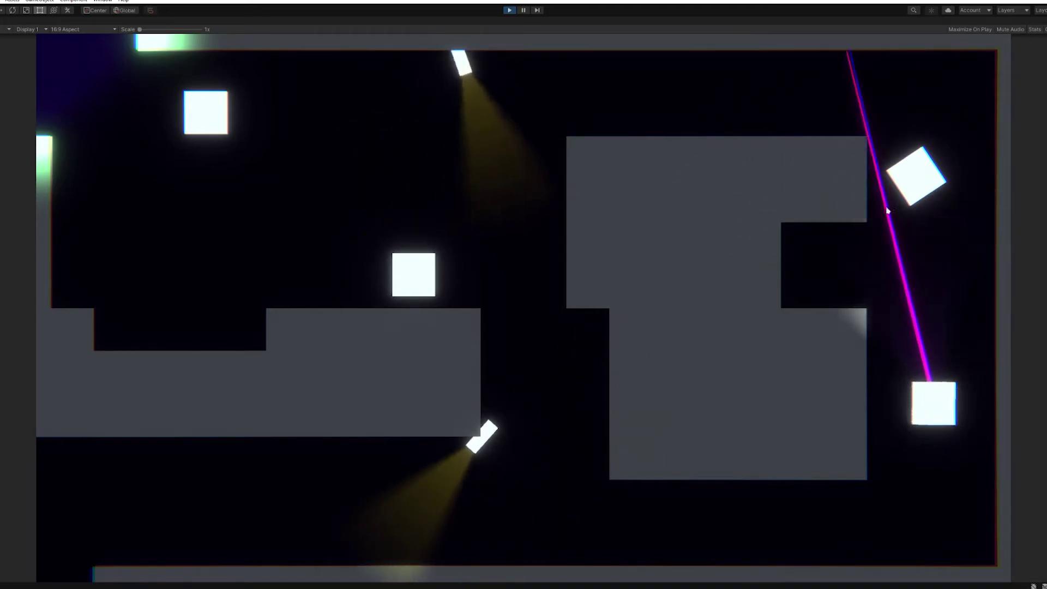
pyautogui.press('a')
pyautogui.press('a')
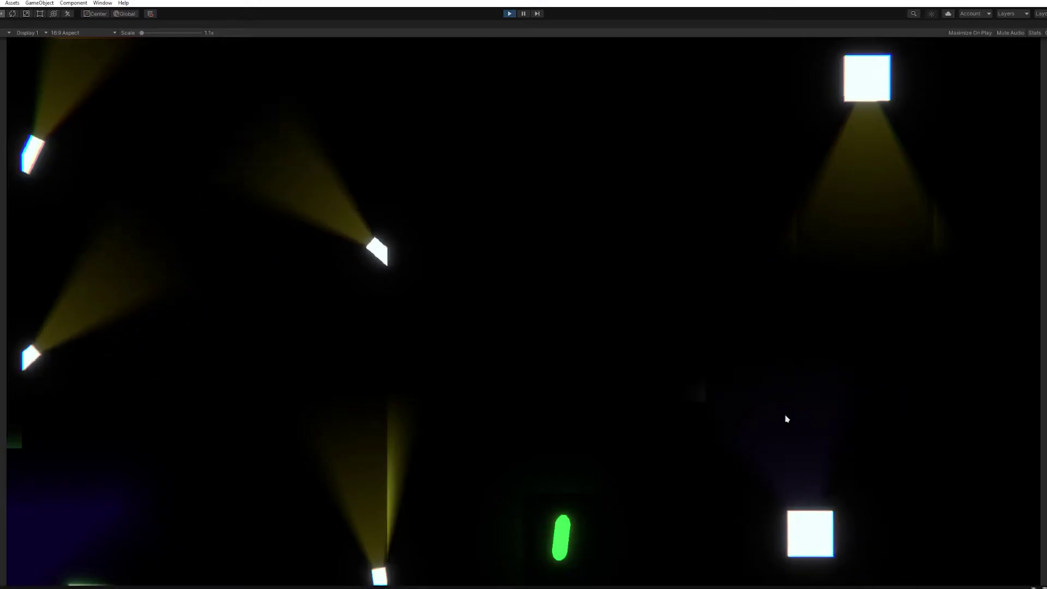
pyautogui.press('a')
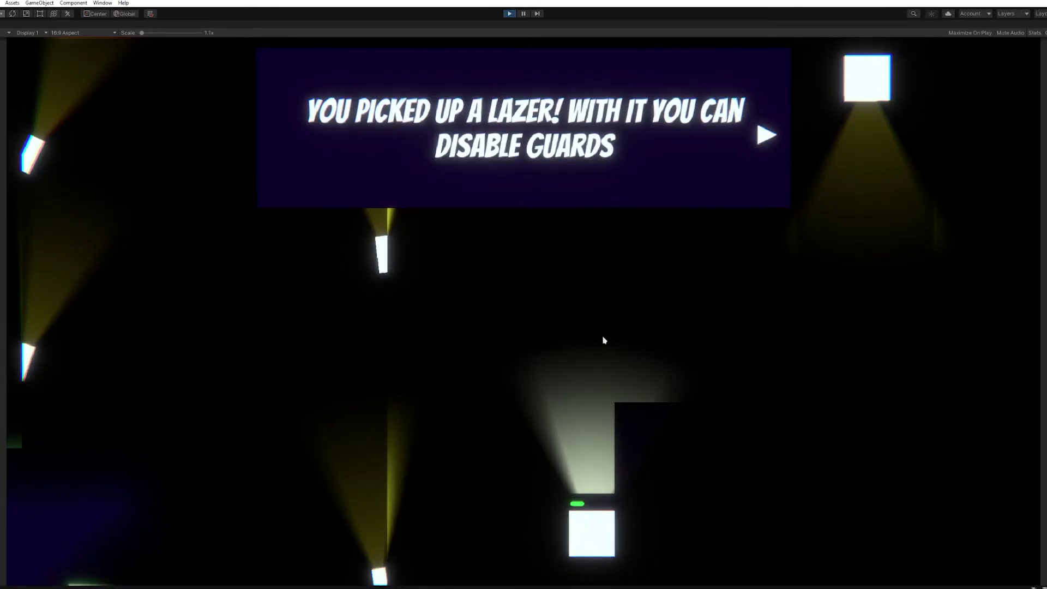
# Advance the laser tutorial message, then aim and fire the laser in the dark blue level
pyautogui.press('space')
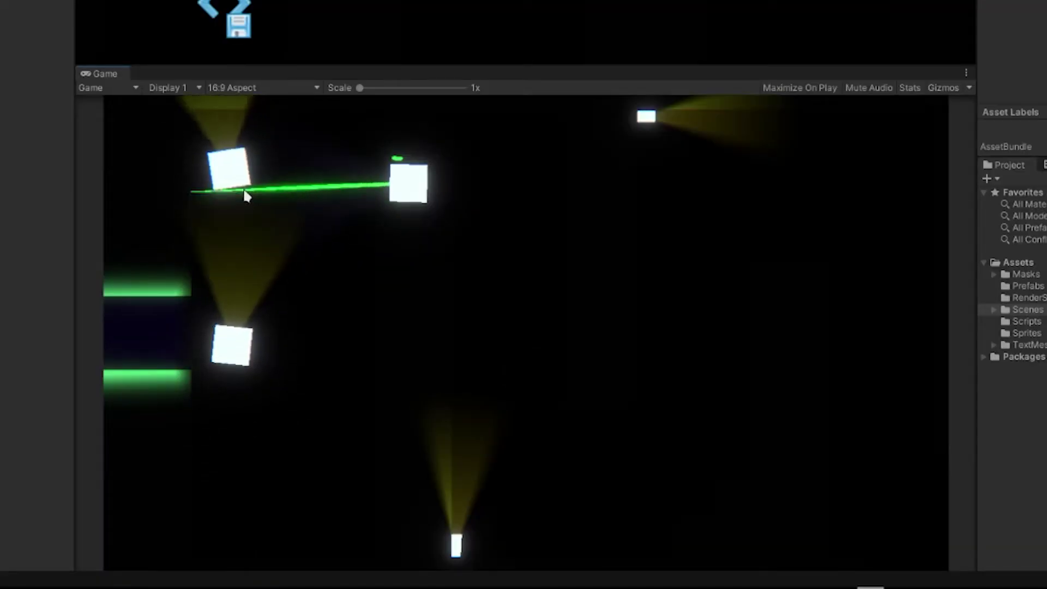
pyautogui.moveTo(244, 195); pyautogui.dragTo(242, 166)
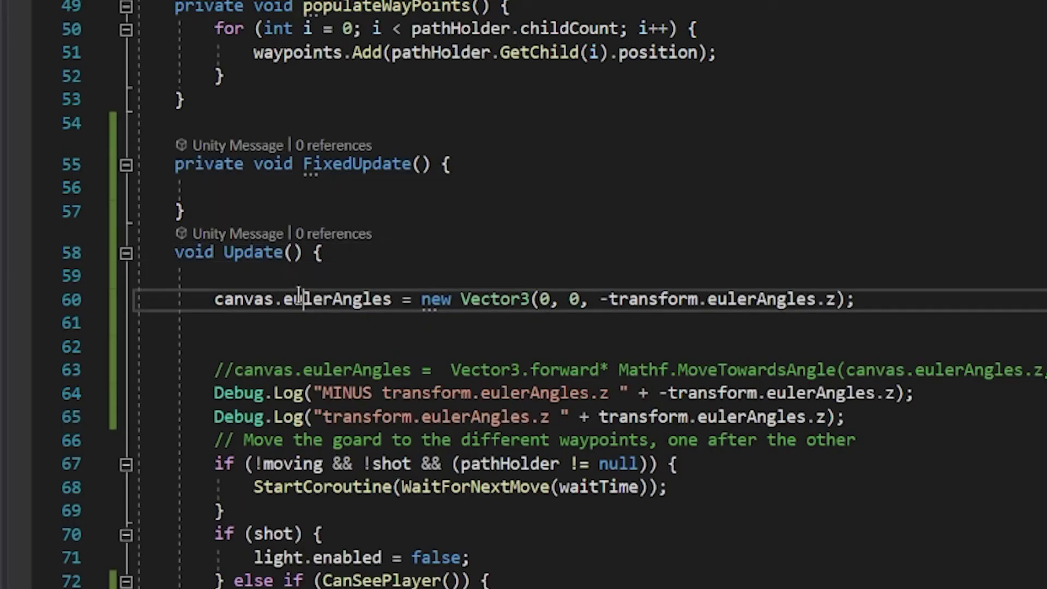
# Change line 60 to use canvas.localEulerAngles instead of canvas.eulerAngles
pyautogui.write('localE')
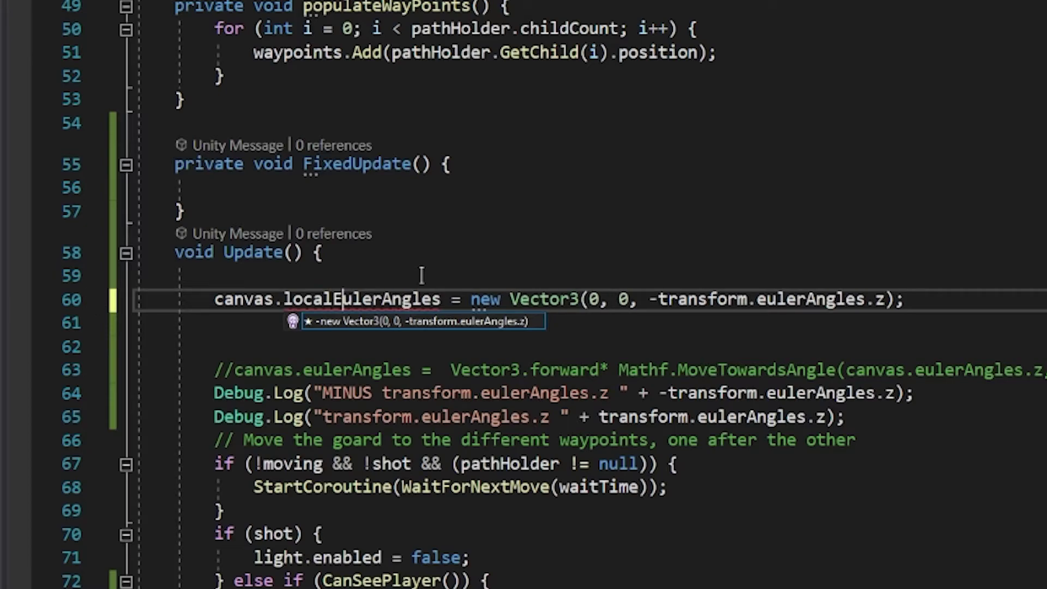
pyautogui.click(442, 277)
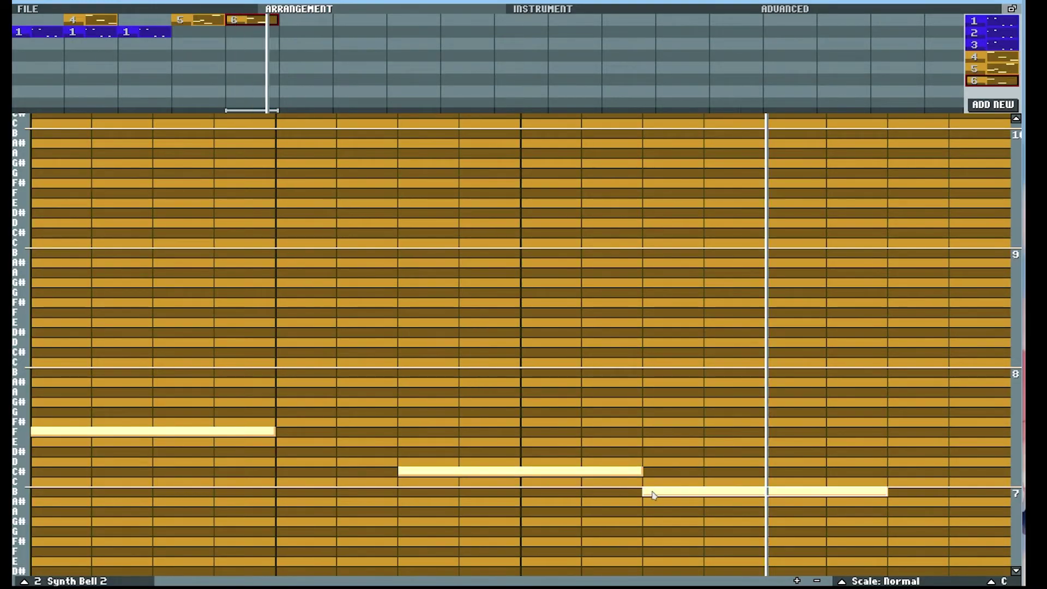
# Duplicate pattern 6 into the next arrangement slot
pyautogui.moveTo(261, 28); pyautogui.dragTo(306, 22)
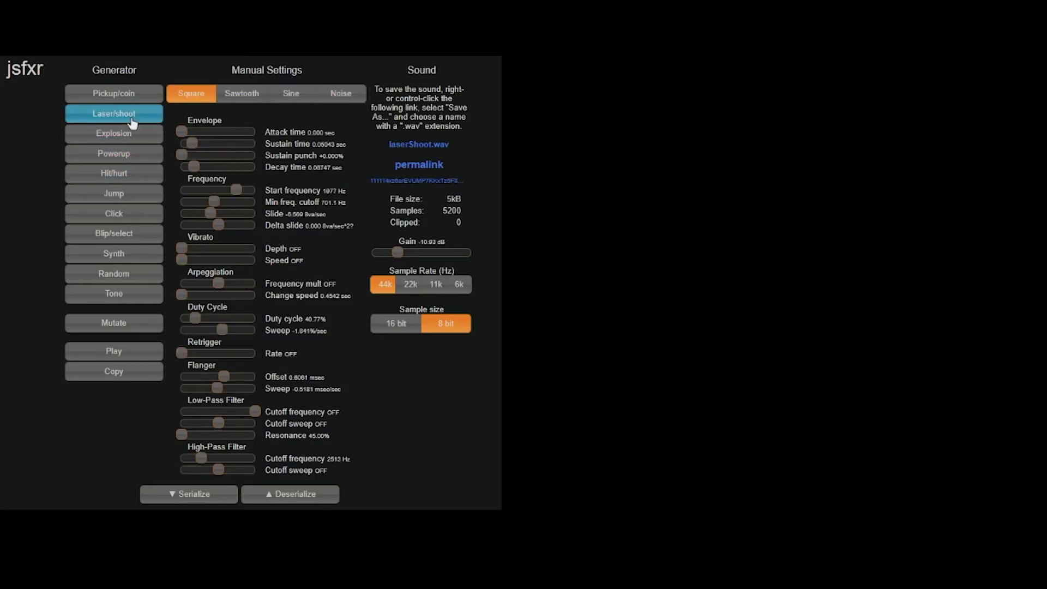
# Generate Click, Blip/select and two Synth preset sounds in jsfxr
pyautogui.click(122, 214)
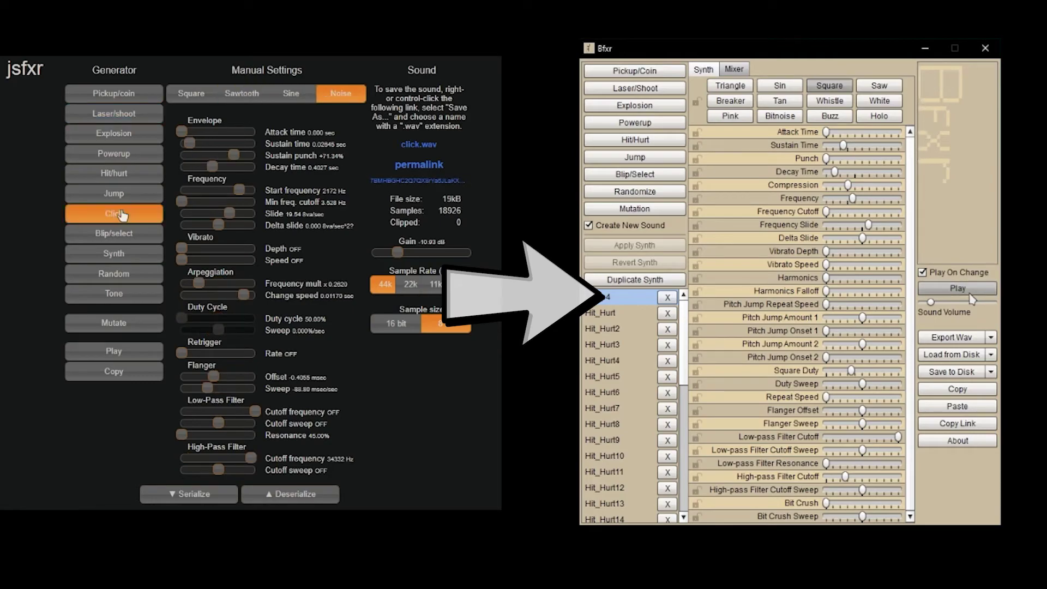
pyautogui.click(121, 236)
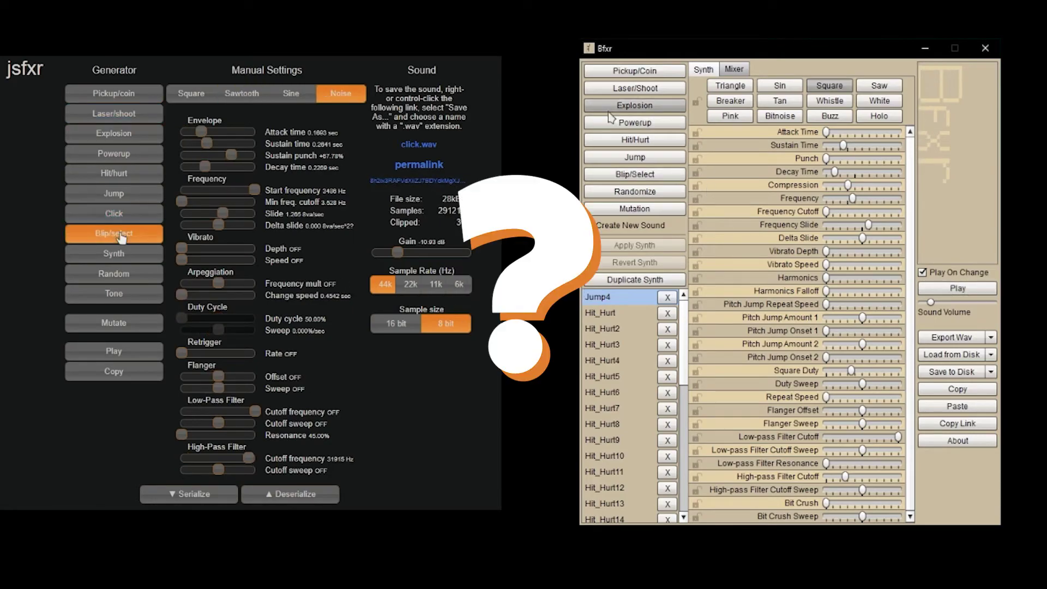
pyautogui.click(122, 260)
pyautogui.click(123, 261)
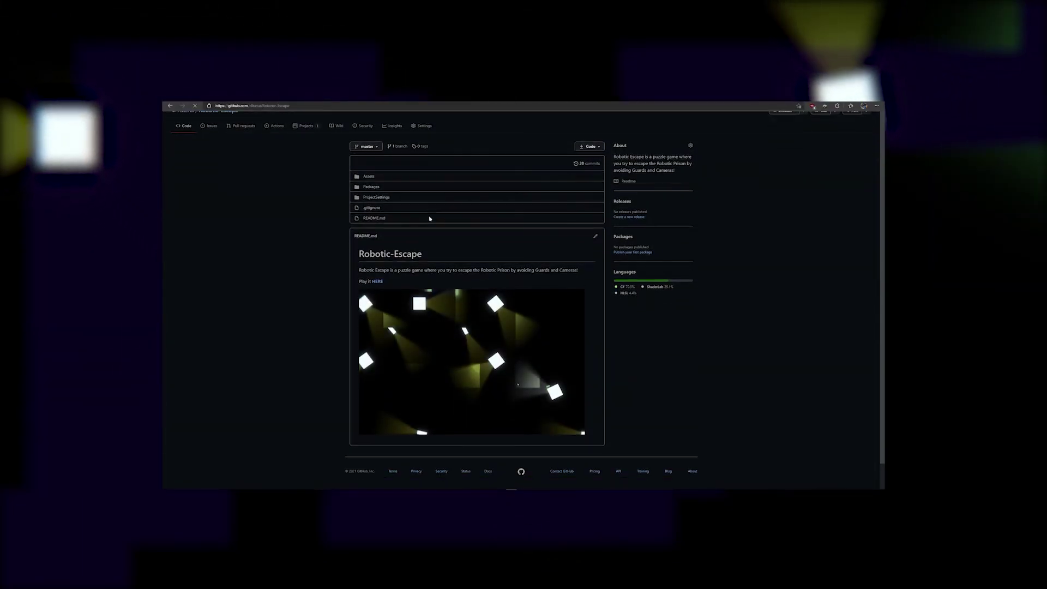
# Browse into the repository's Assets/Scripts folder and scroll through its C# scripts
pyautogui.click(369, 176)
pyautogui.click(371, 256)
pyautogui.scroll(-1, 306, 237)
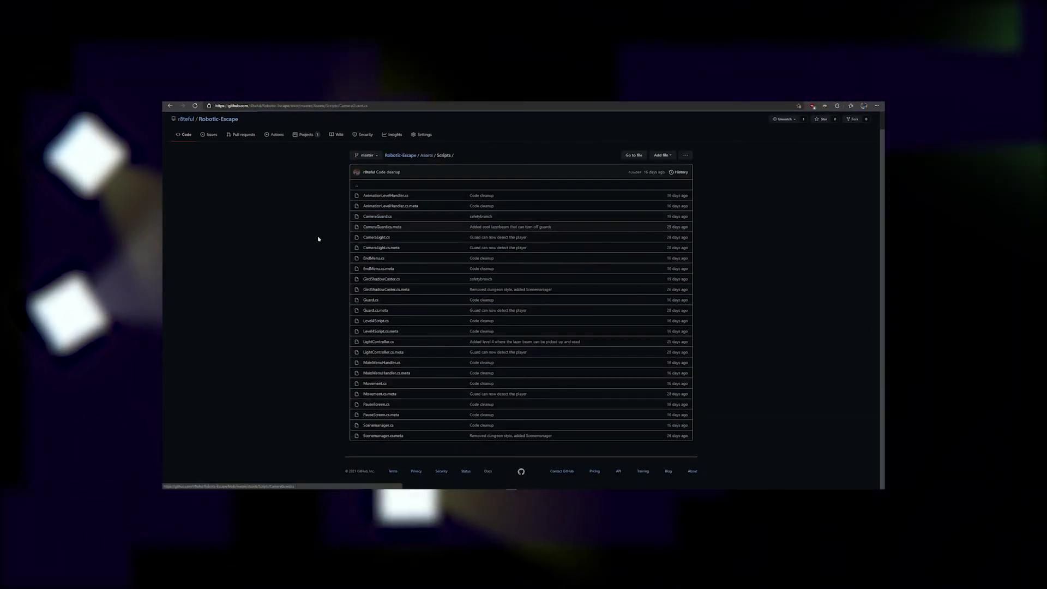